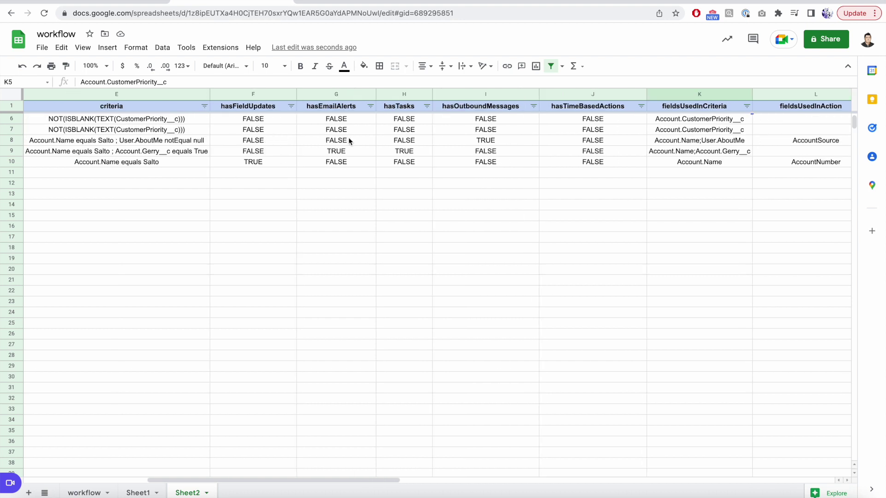
# - Review the workflow rule columns in Sheet2, from criteria through endpointUrls, and return to the name column
pyautogui.hscroll(5, 349, 140)
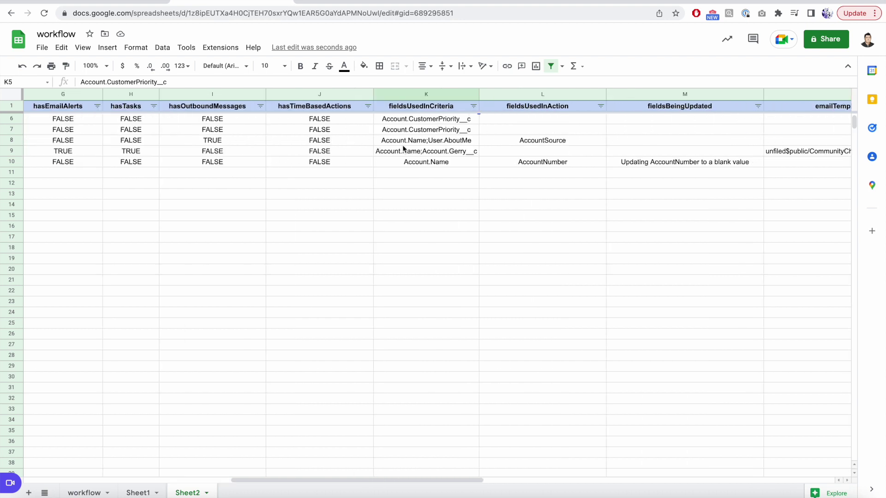
pyautogui.hscroll(2, 390, 144)
pyautogui.hscroll(5, 369, 151)
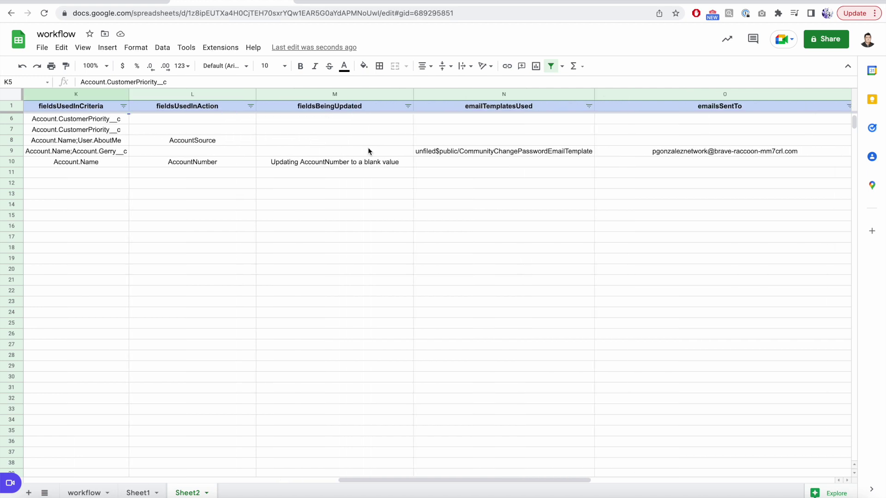
pyautogui.hscroll(5, 461, 140)
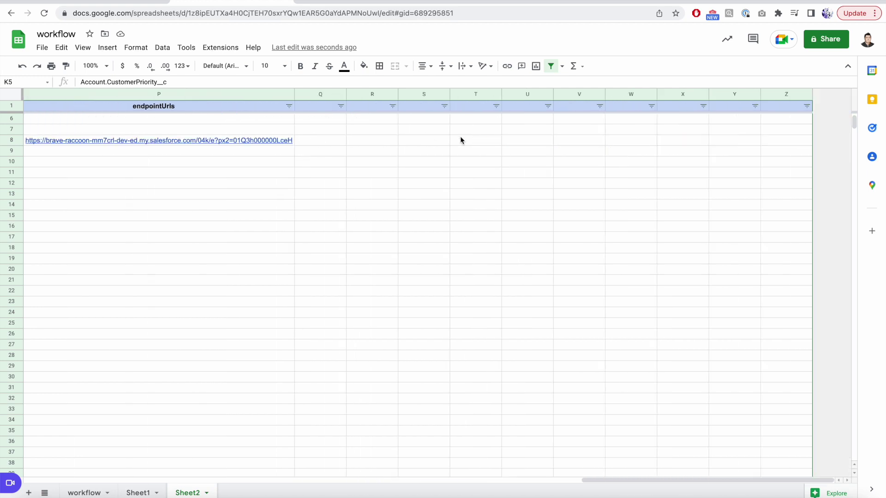
pyautogui.hscroll(-3, 460, 140)
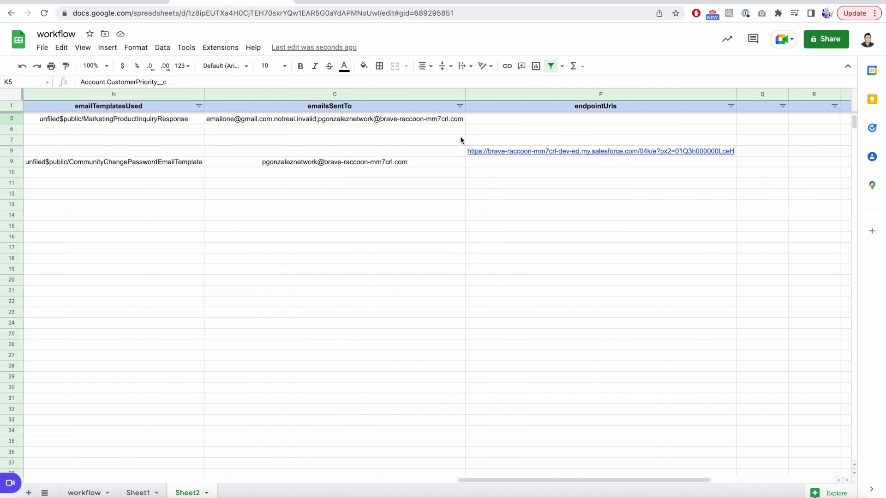
pyautogui.hscroll(-10, 461, 141)
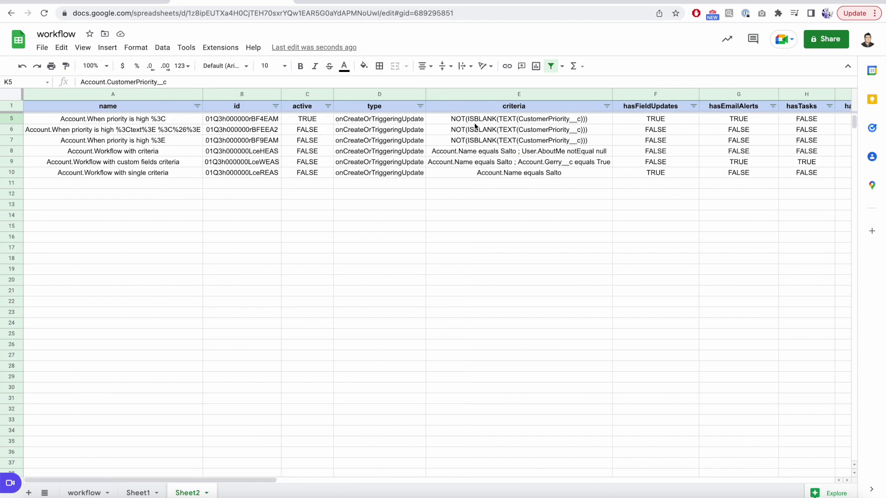
# - Switch to HappySoup, set the login type to Production, agree to the privacy policy and log in with Salesforce
pyautogui.click(131, 6)
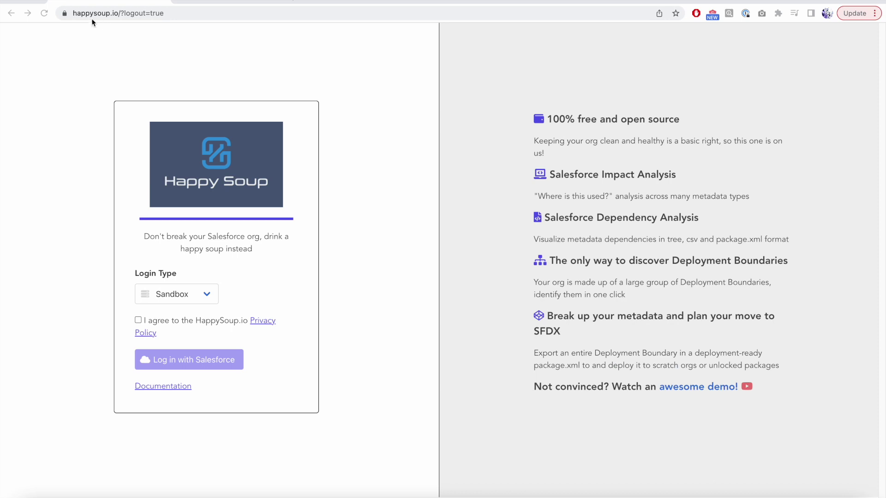
pyautogui.click(195, 298)
pyautogui.click(192, 306)
pyautogui.click(202, 320)
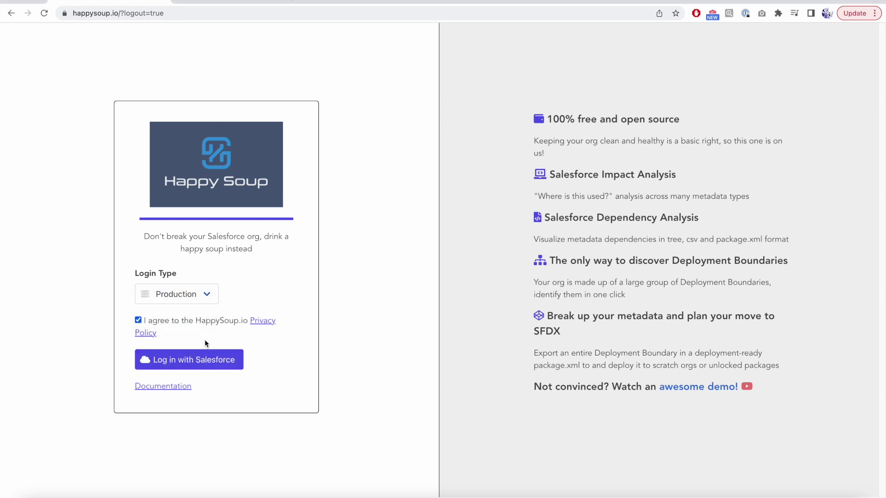
pyautogui.click(209, 361)
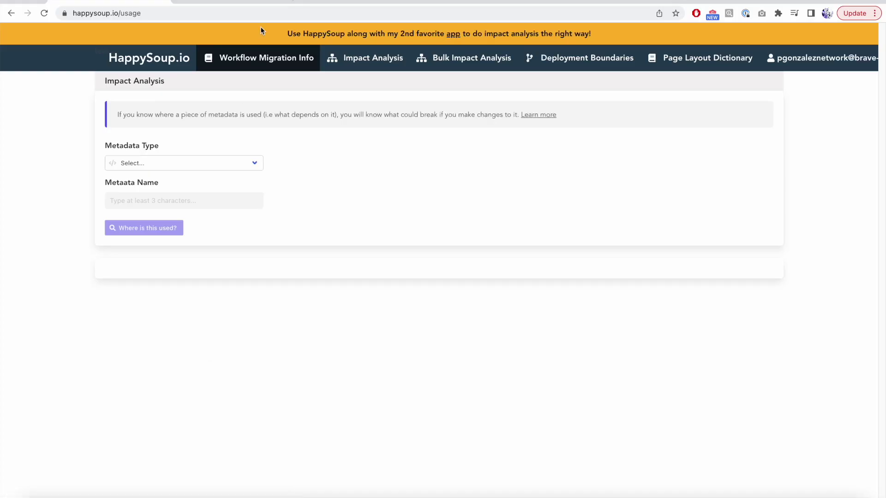
# - Open Workflow Migration Info and choose the Account object under Objects & Custom Settings/Metadata Types
pyautogui.click(261, 59)
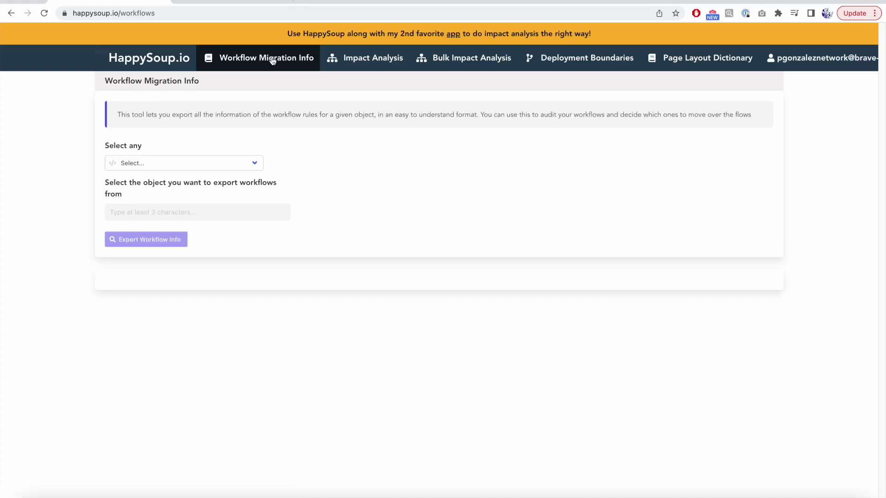
pyautogui.click(207, 165)
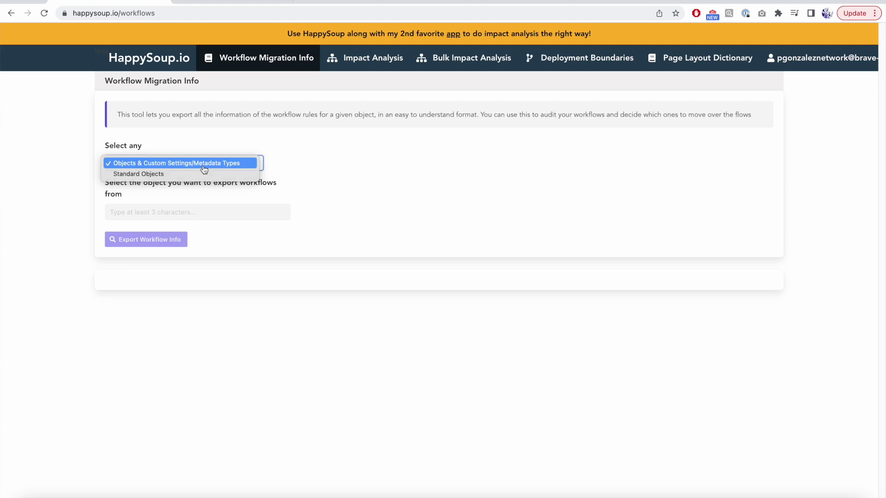
pyautogui.click(204, 166)
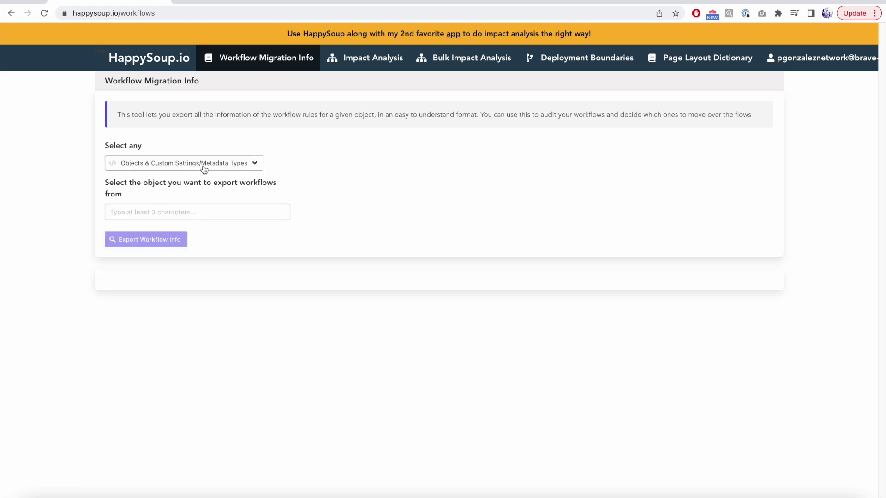
pyautogui.click(232, 213)
pyautogui.write('accoun')
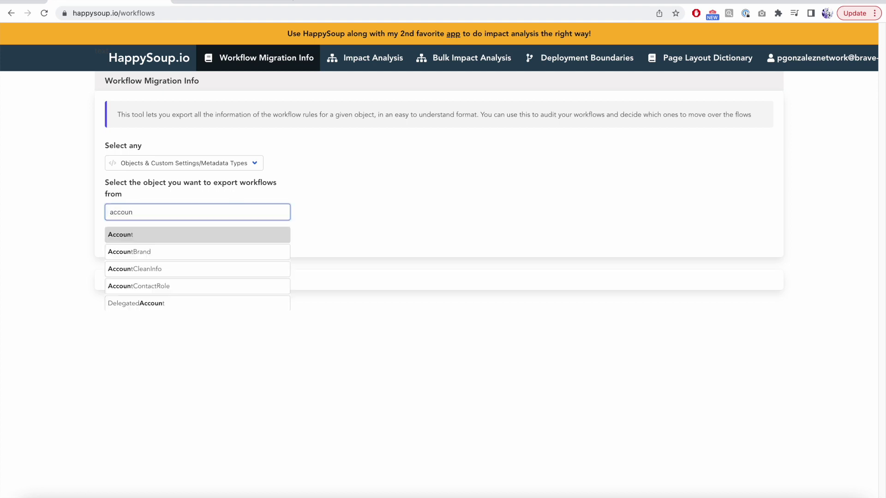
pyautogui.click(194, 240)
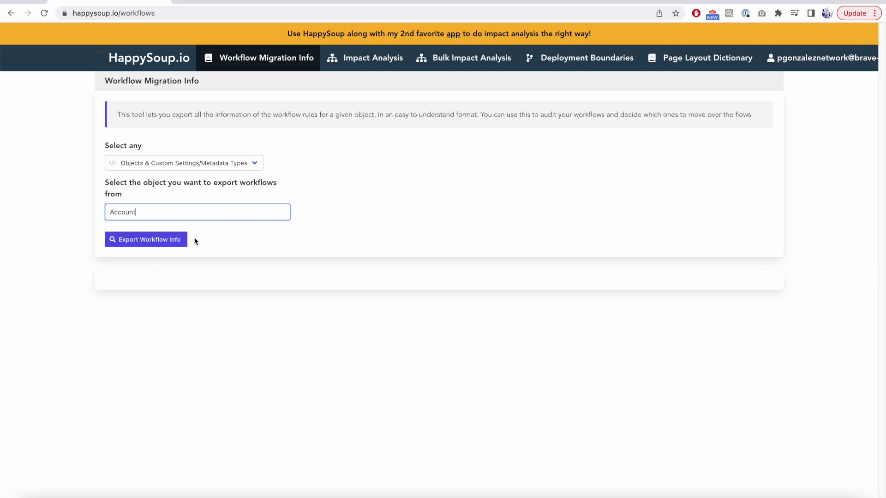
# - Try searching for "lead" and "opp" as the object to export workflows from, and clear the search
pyautogui.doubleClick(138, 213)
pyautogui.write('lead')
pyautogui.press('BackSpace')
pyautogui.press('BackSpace')
pyautogui.press('BackSpace')
pyautogui.press('BackSpace')
pyautogui.write('opp')
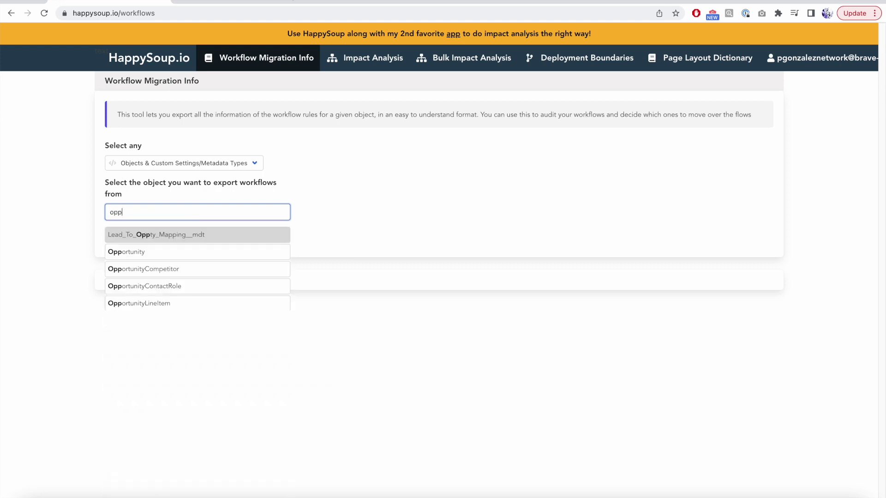
pyautogui.press('BackSpace')
pyautogui.press('BackSpace')
pyautogui.press('BackSpace')
# - Export the workflow info for the Account object and copy the results as CSV
pyautogui.write('acco')
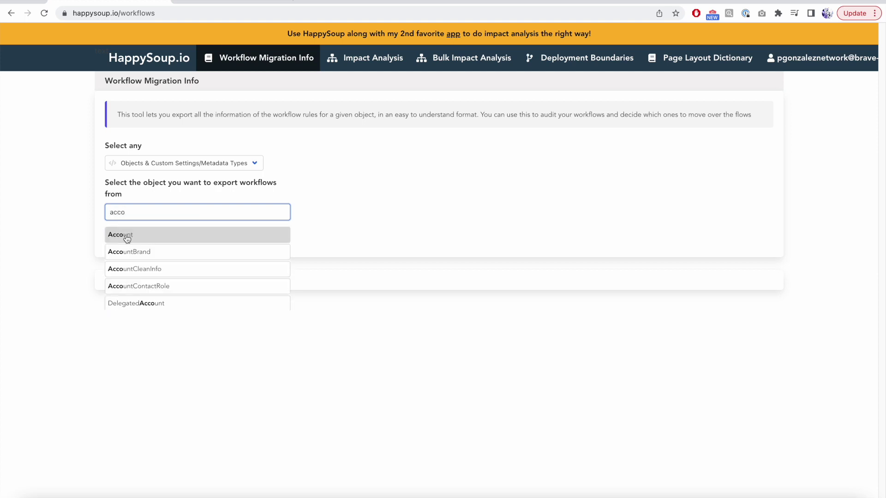
pyautogui.click(124, 235)
pyautogui.click(135, 239)
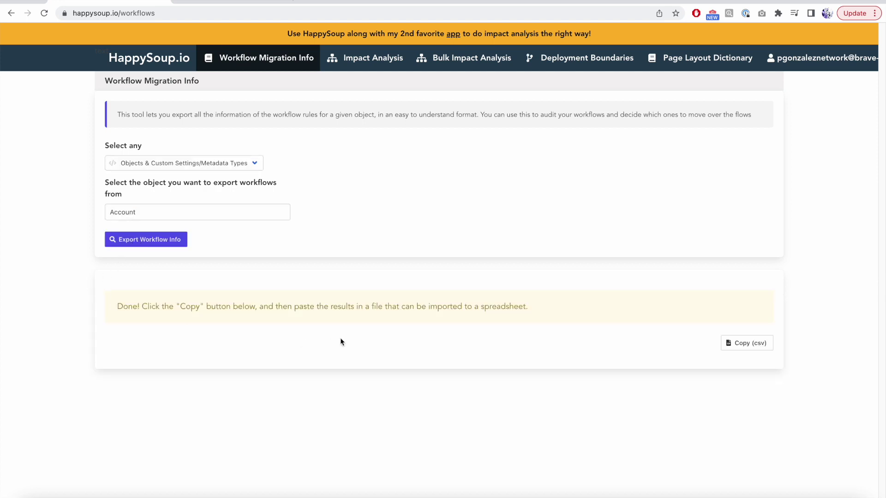
pyautogui.click(738, 344)
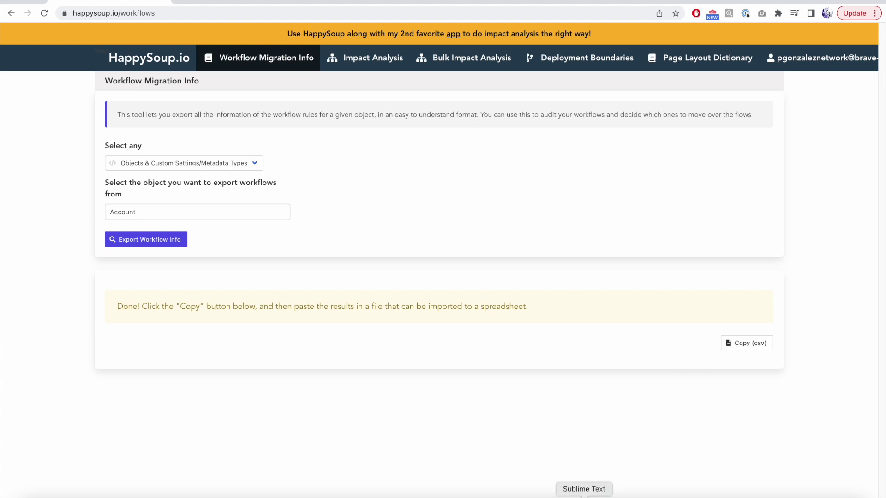
# - Switch to Sublime Text, paste the copied results and save them as happySoupWorkflows.csv in Downloads
pyautogui.click(583, 496)
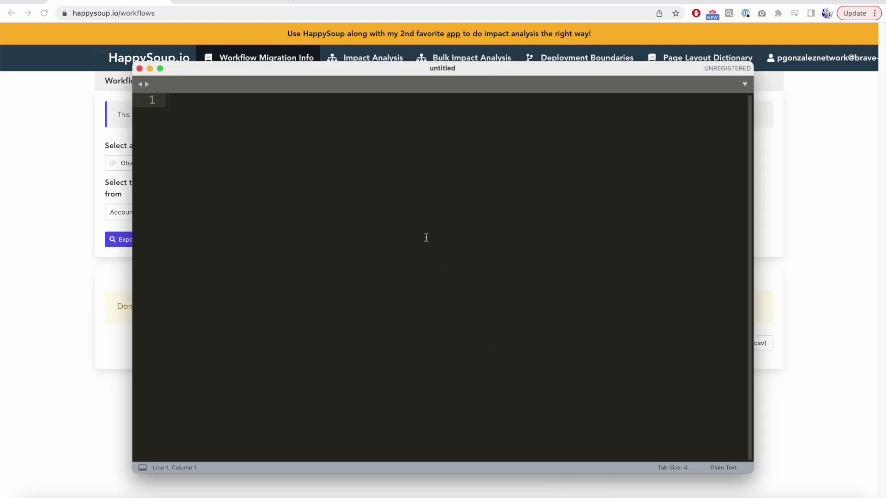
pyautogui.press('super+v')
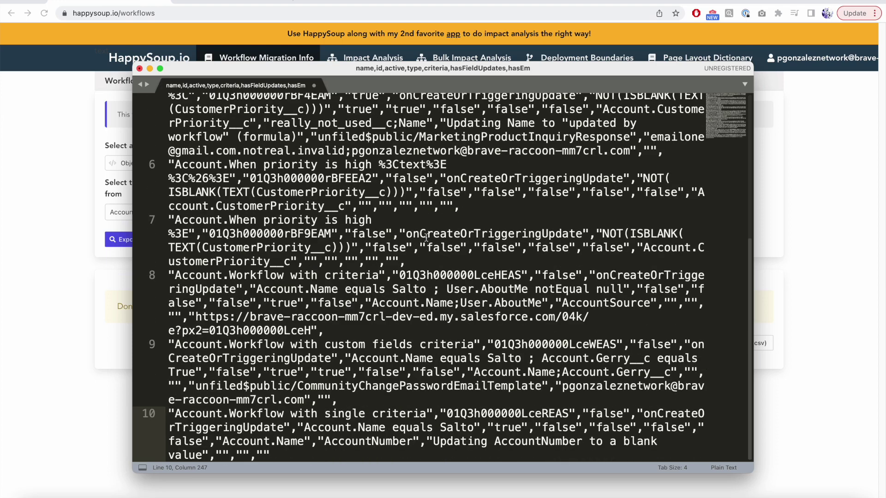
pyautogui.press('super+s')
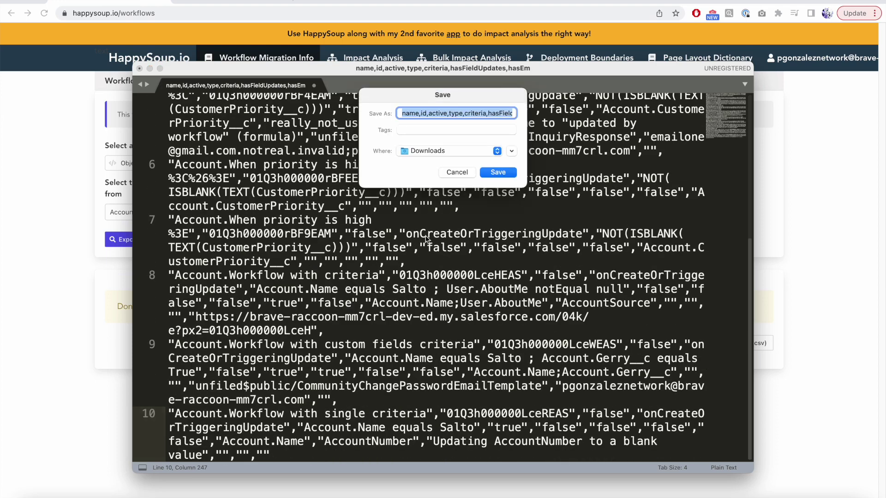
pyautogui.write('happySoupWorkflows.csv')
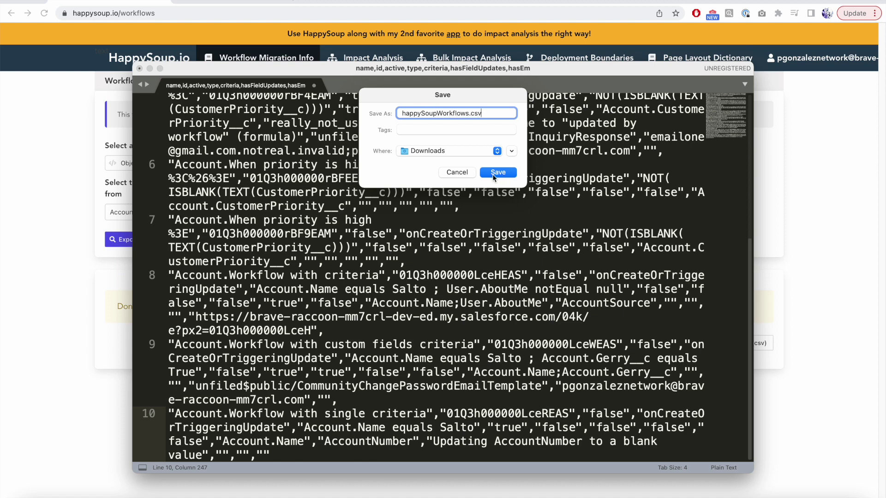
pyautogui.click(492, 174)
# - Switch to the workflow spreadsheet in Google Sheets and import happySoupWorkflows.csv, replacing the current sheet
pyautogui.click(240, 1)
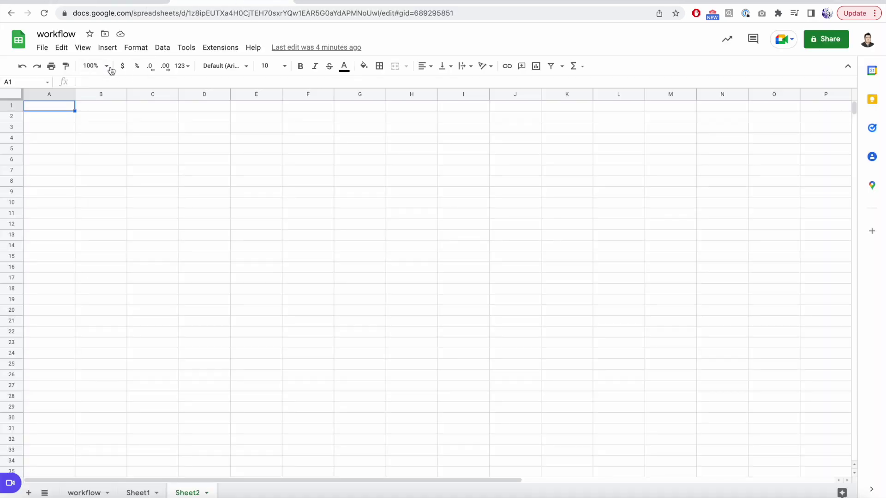
pyautogui.click(42, 48)
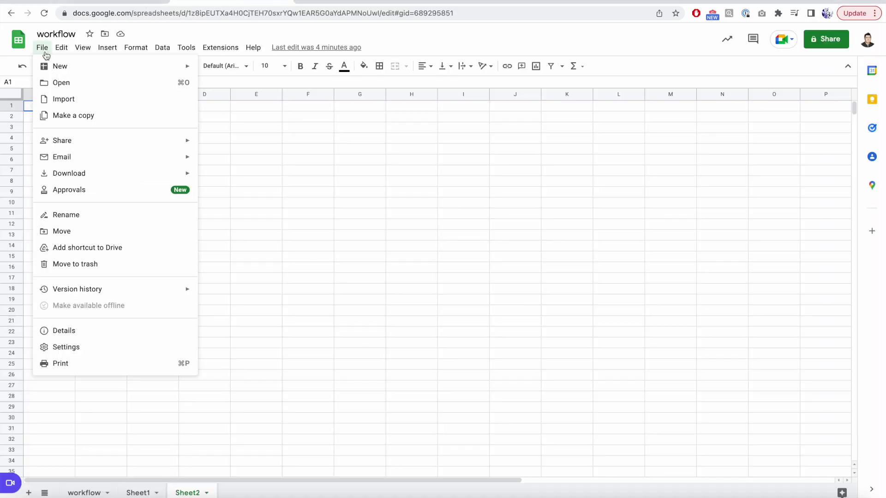
pyautogui.click(72, 98)
pyautogui.click(428, 137)
pyautogui.click(441, 289)
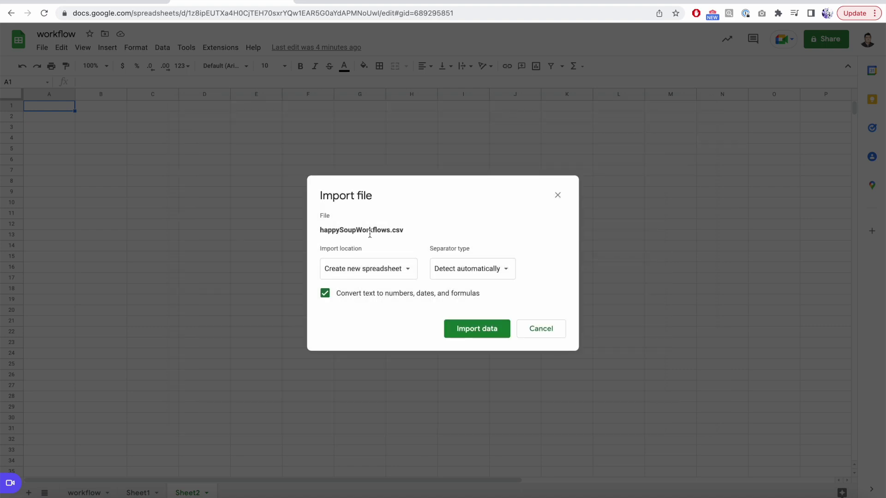
pyautogui.click(388, 270)
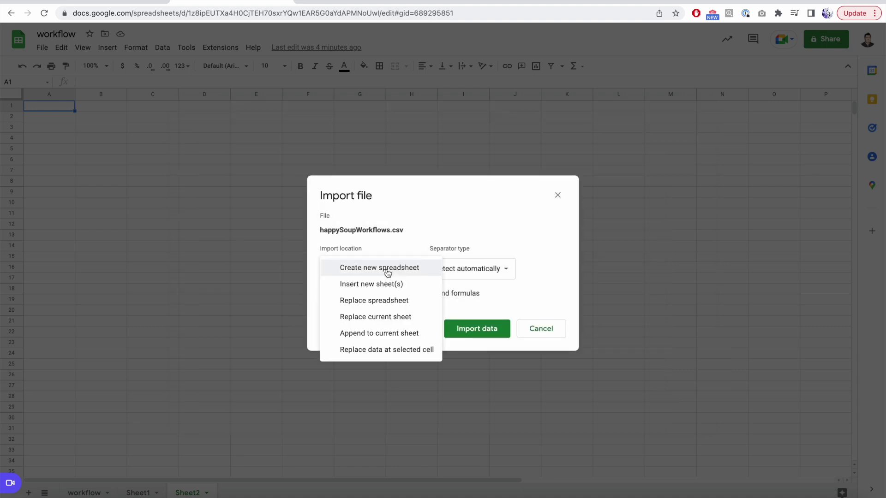
pyautogui.click(389, 322)
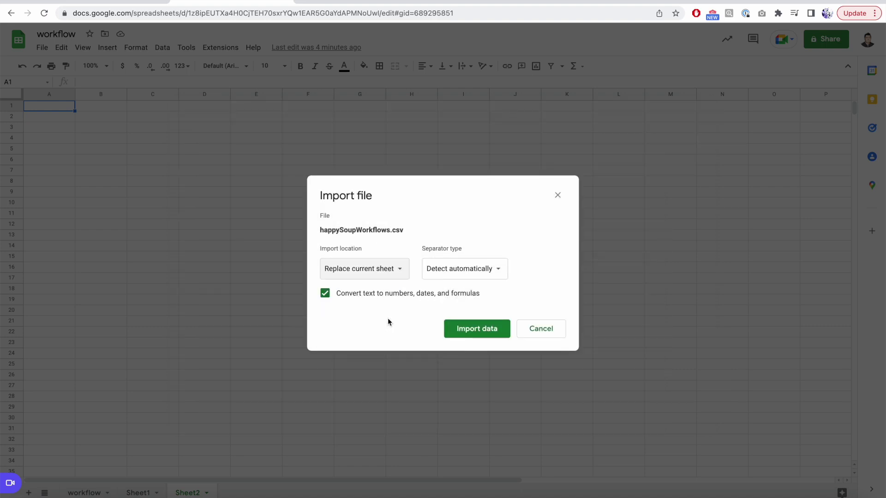
pyautogui.click(472, 329)
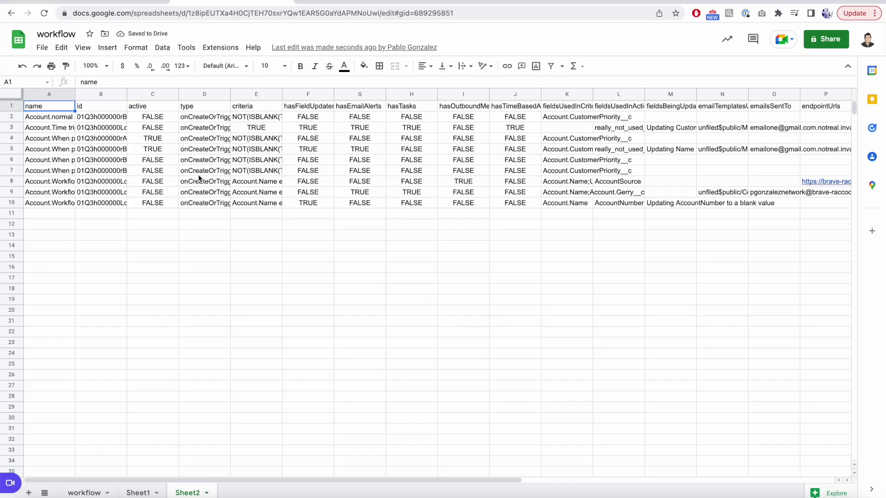
# - Select all cells of the imported workflow sheet
pyautogui.hscroll(10, 199, 178)
pyautogui.hscroll(-10, 192, 175)
pyautogui.click(12, 95)
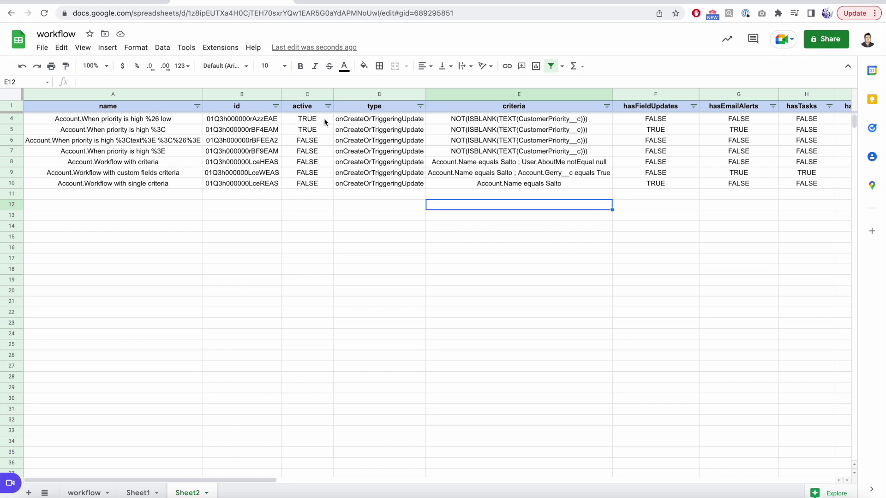
# - Review the imported workflow columns from active through emailsSentTo, and inspect the emailTemplatesUsed entries in rows 5 and 9
pyautogui.hscroll(5, 473, 142)
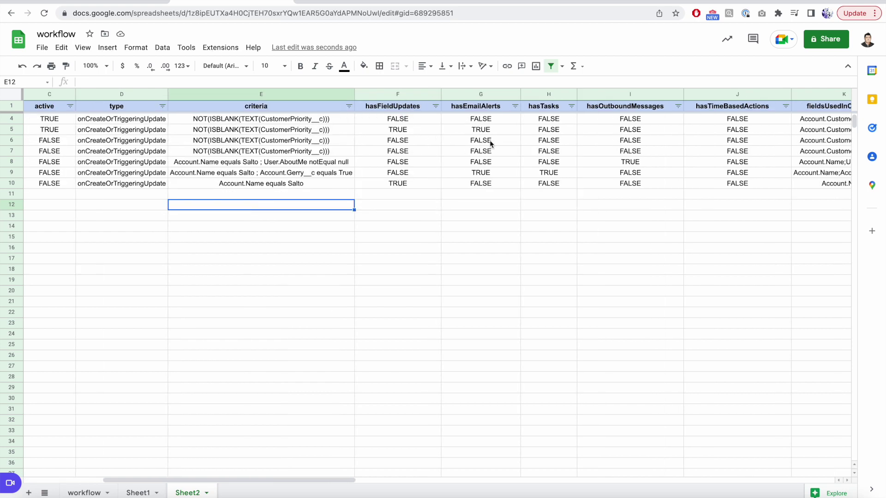
pyautogui.hscroll(4, 489, 140)
pyautogui.hscroll(3, 489, 140)
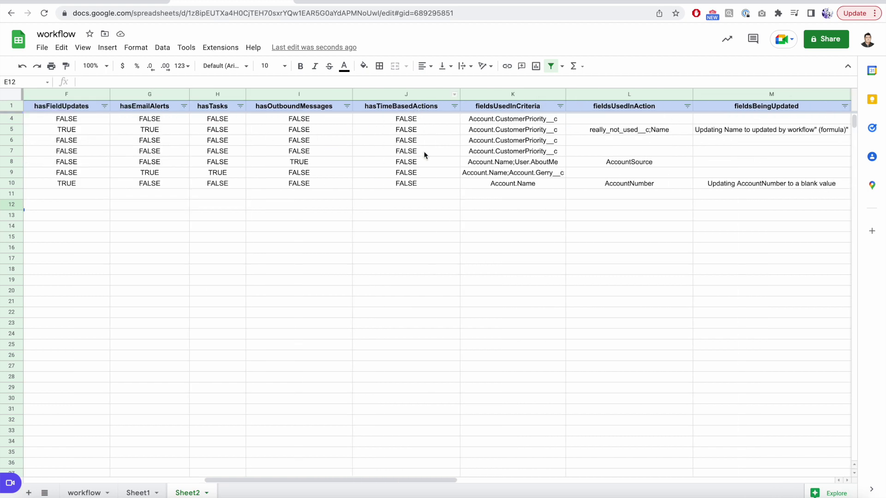
pyautogui.hscroll(3, 424, 161)
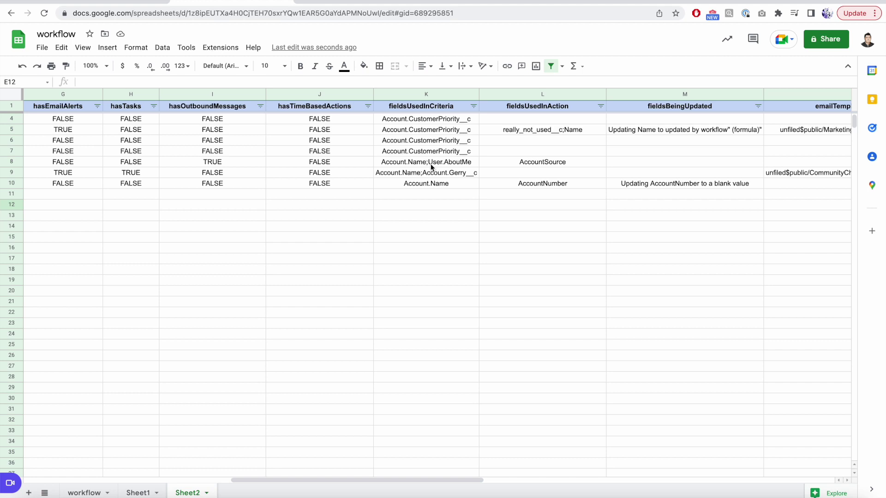
pyautogui.hscroll(3, 432, 166)
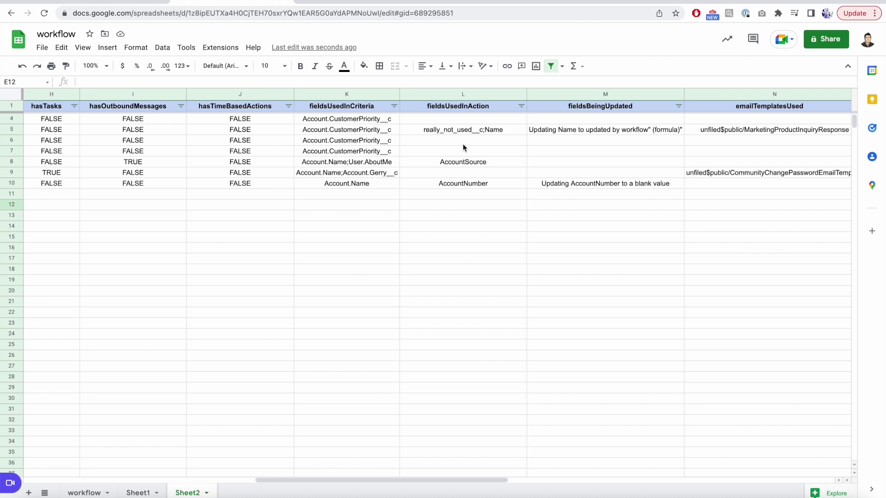
pyautogui.hscroll(3, 463, 145)
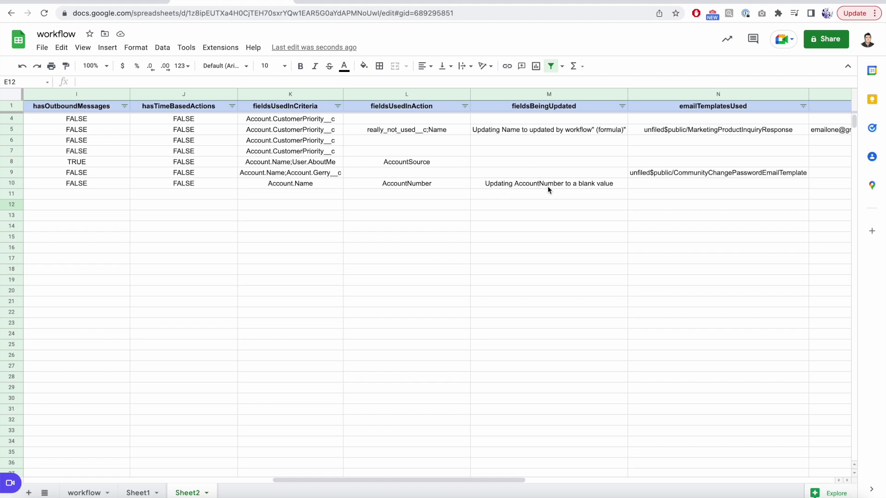
pyautogui.hscroll(5, 585, 184)
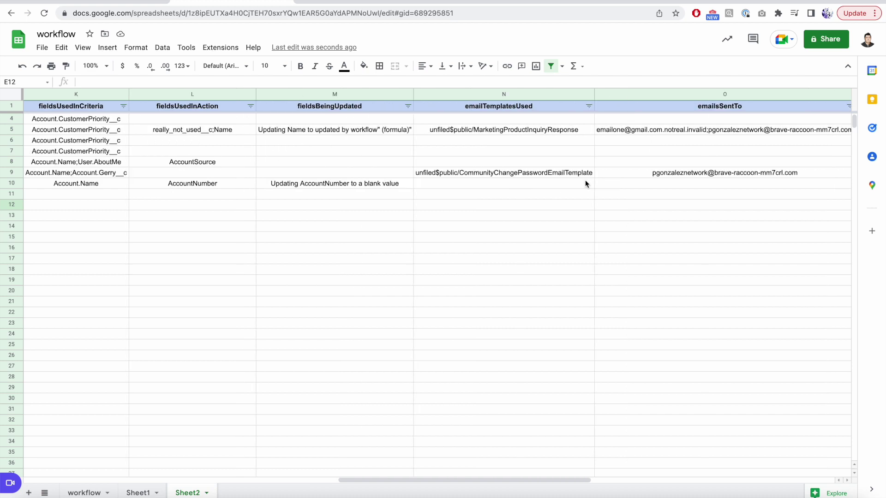
pyautogui.click(479, 131)
pyautogui.click(488, 173)
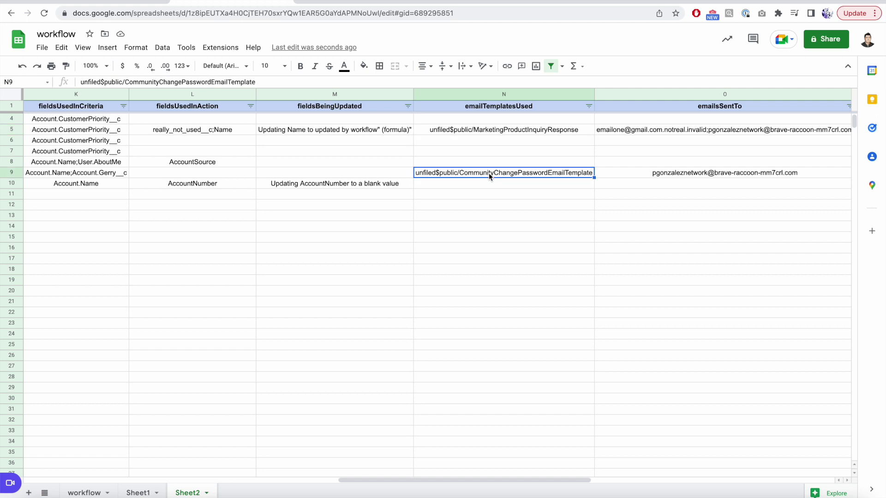
# - Inspect the emailsSentTo entry in row 5 and the neighbouring endpointUrls column
pyautogui.hscroll(5, 489, 172)
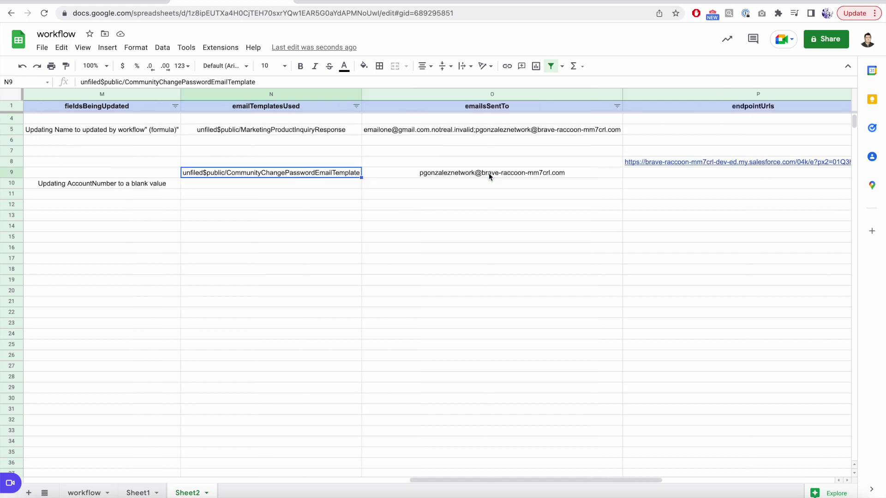
pyautogui.click(481, 131)
pyautogui.hscroll(5, 507, 181)
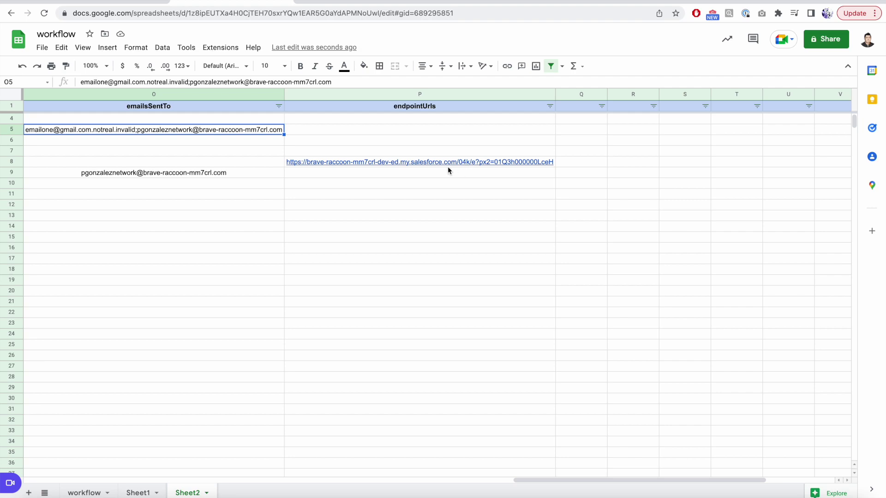
# - Filter the active column by values so that only rows with TRUE are shown
pyautogui.hscroll(-15, 473, 178)
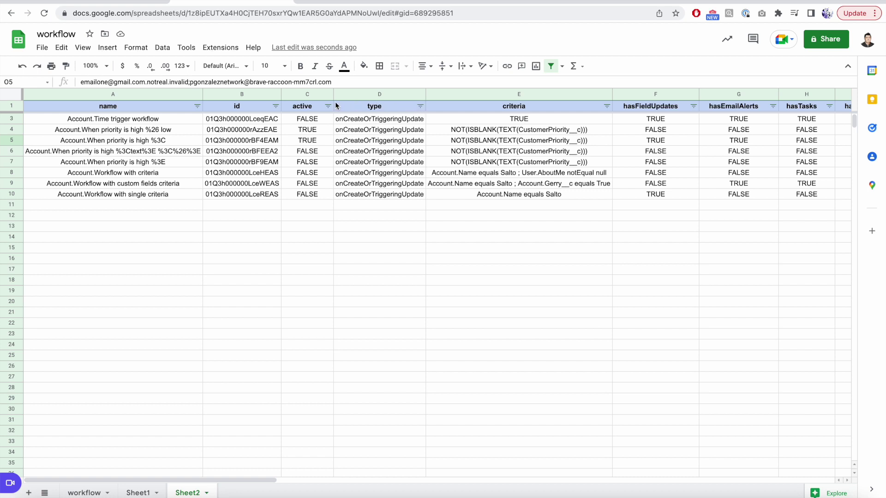
pyautogui.click(328, 107)
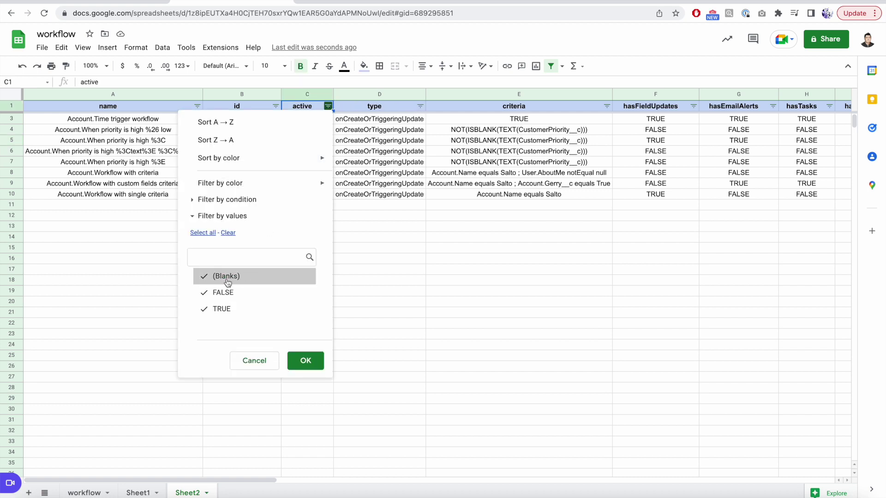
pyautogui.click(204, 309)
pyautogui.click(204, 293)
pyautogui.click(205, 310)
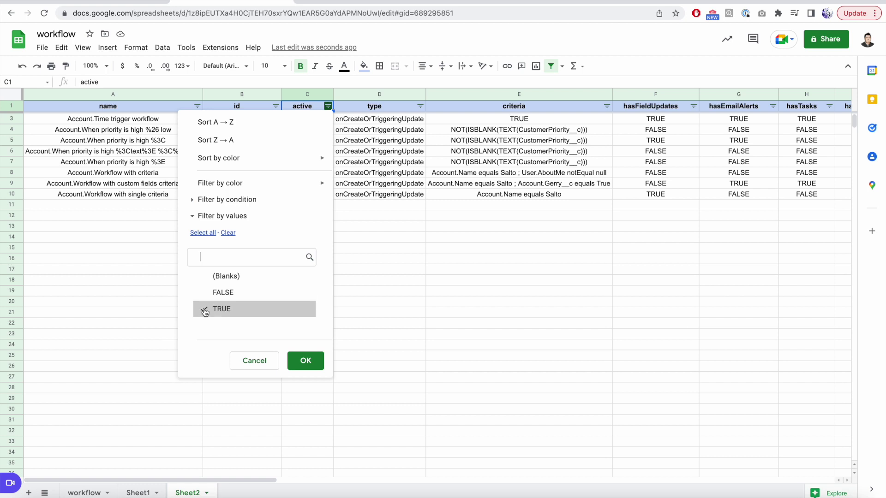
pyautogui.click(307, 361)
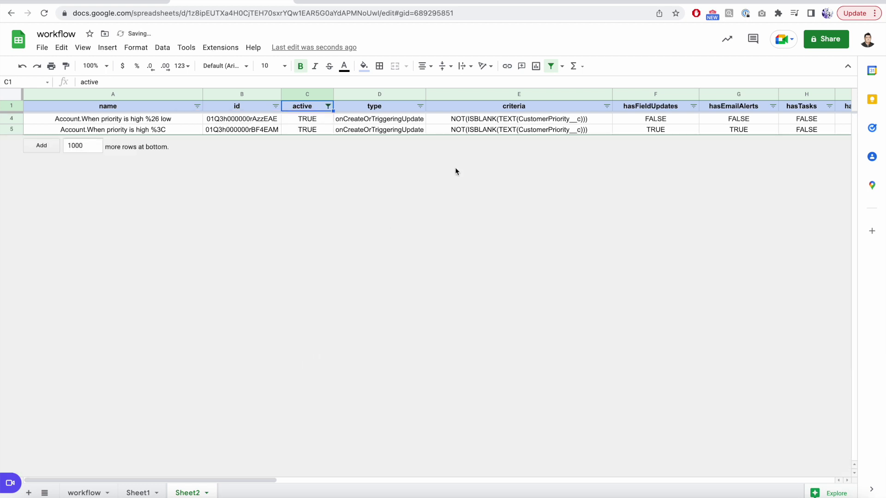
# - Filter the hasFieldUpdates column to show only TRUE by excluding FALSE
pyautogui.click(692, 106)
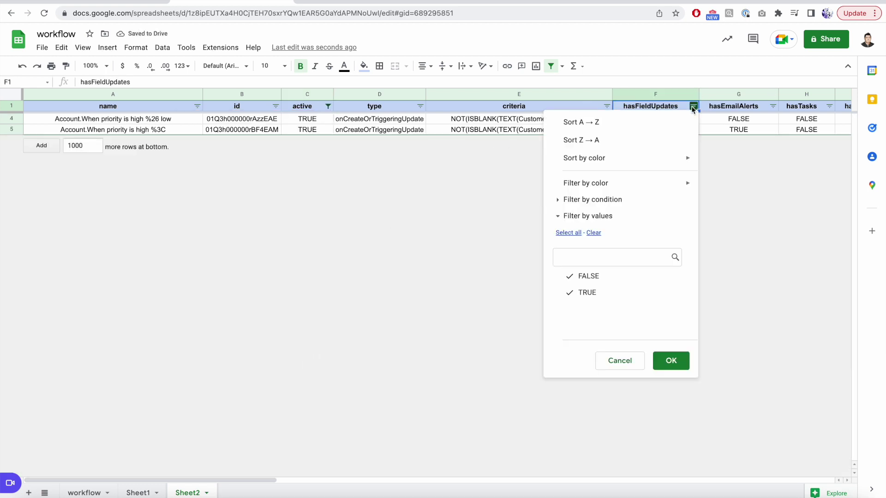
pyautogui.click(572, 277)
pyautogui.click(671, 361)
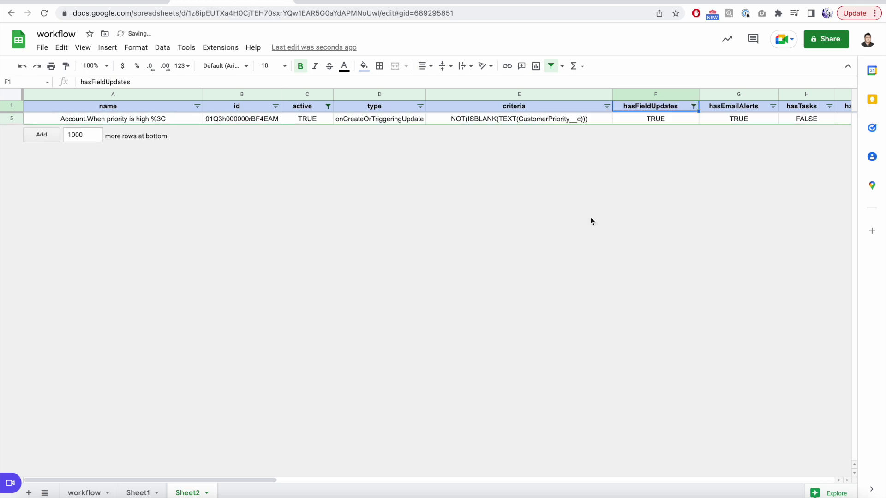
# - Remove the hasFieldUpdates and active filters by including all of their values again
pyautogui.click(693, 107)
pyautogui.click(572, 292)
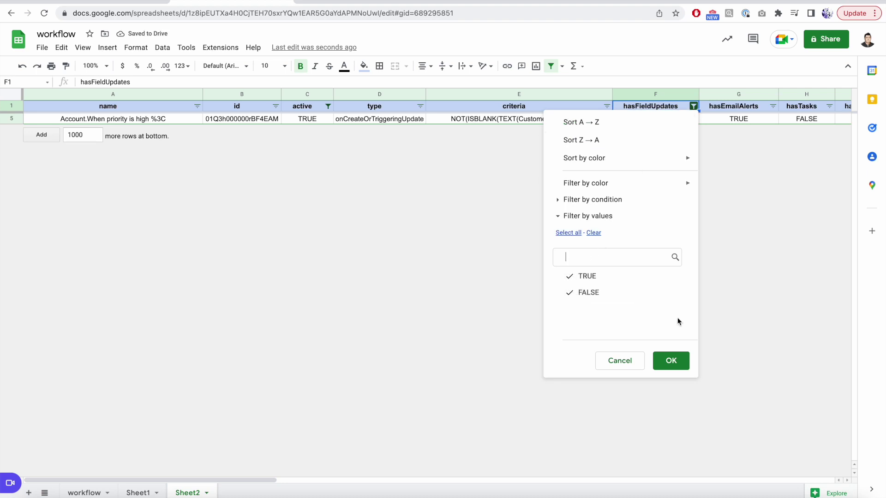
pyautogui.click(671, 361)
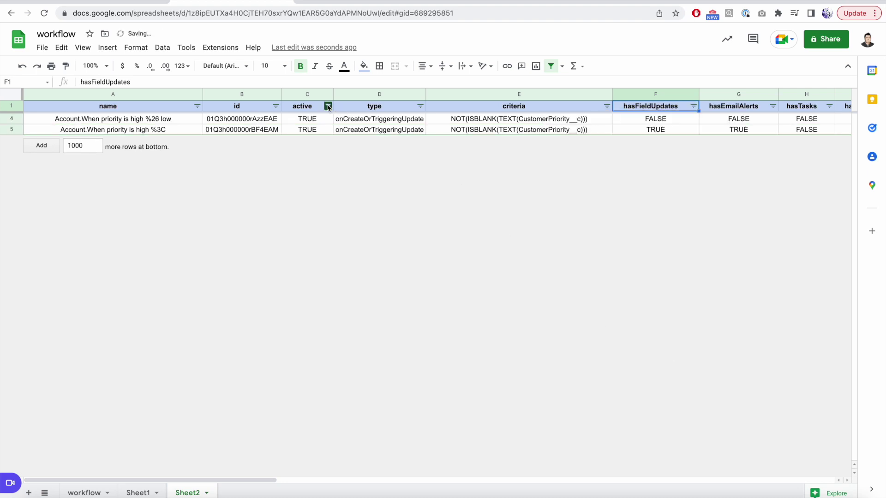
pyautogui.click(328, 107)
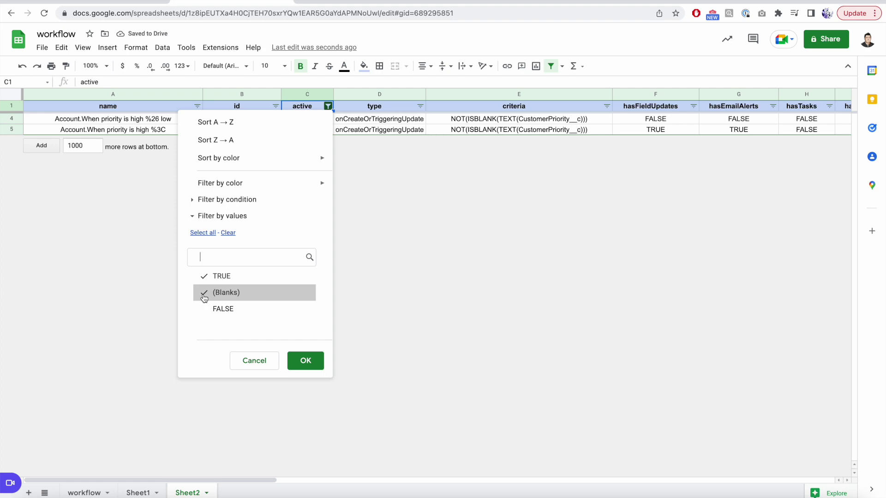
pyautogui.click(205, 309)
pyautogui.click(307, 361)
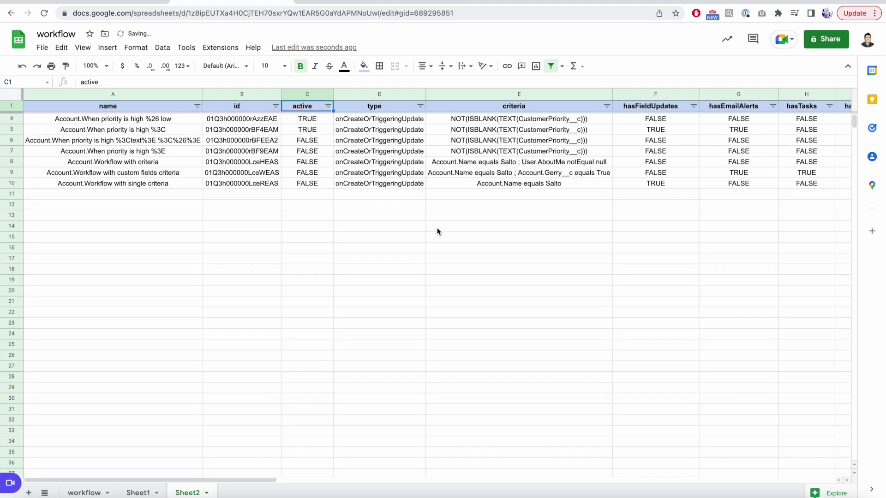
# - Review the unfiltered workflow columns from active through endpointUrls, including the fieldsUsedInCriteria entry in row 5
pyautogui.hscroll(5, 441, 226)
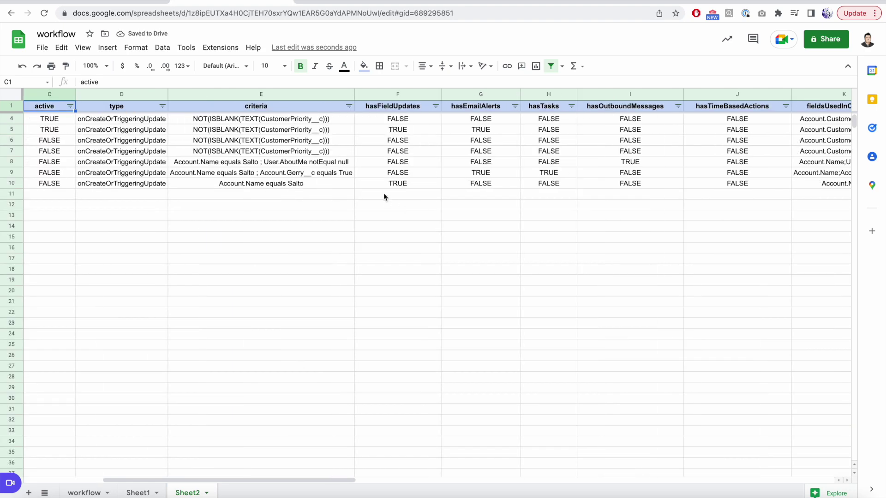
pyautogui.hscroll(5, 384, 193)
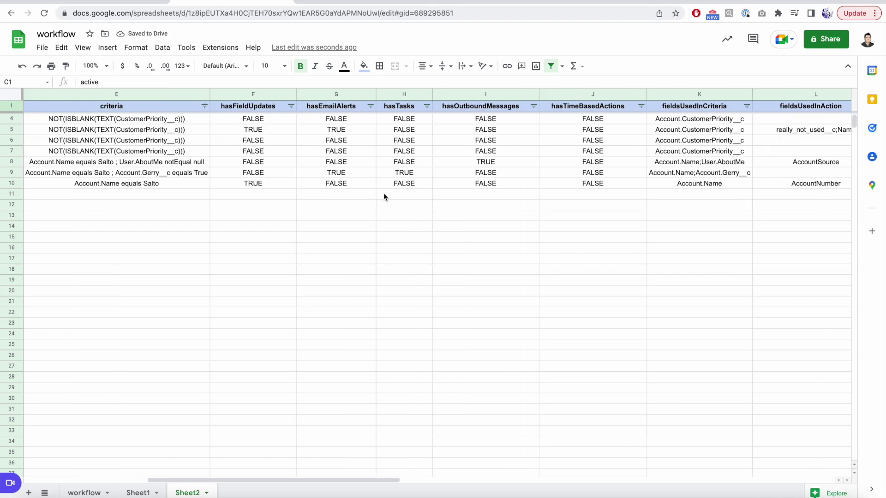
pyautogui.scroll(-1, 384, 193)
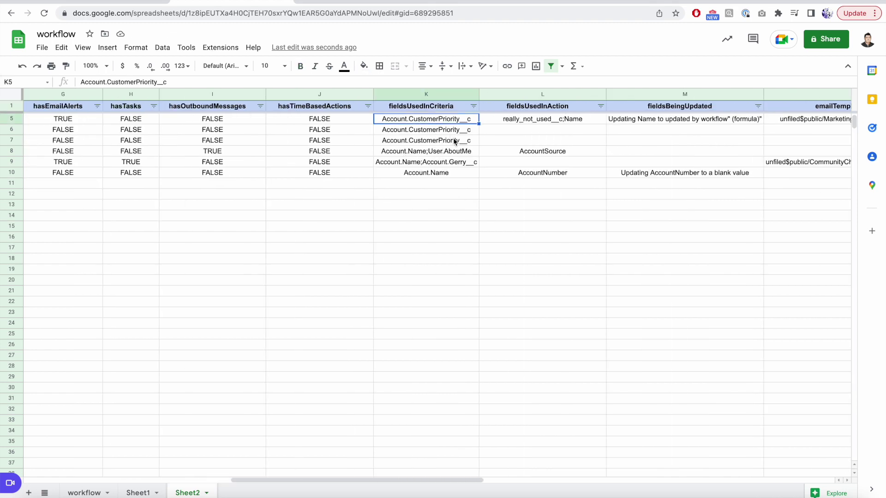
pyautogui.hscroll(-3, 456, 143)
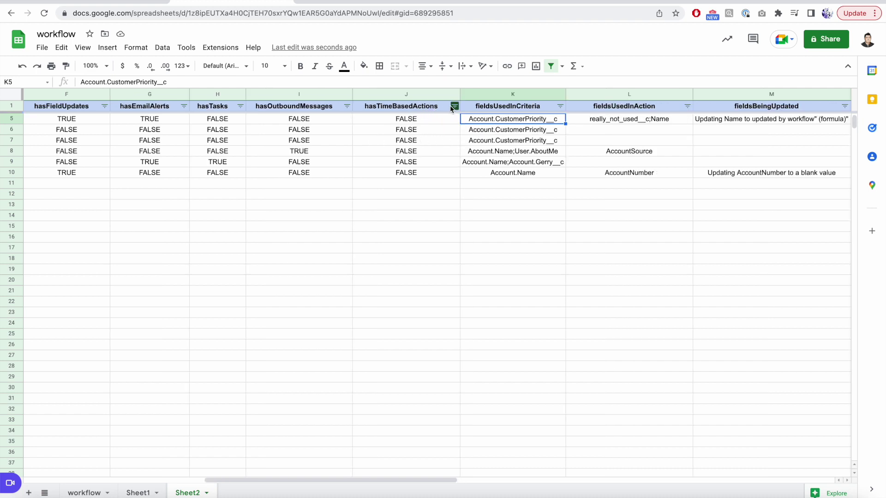
pyautogui.hscroll(-3, 401, 154)
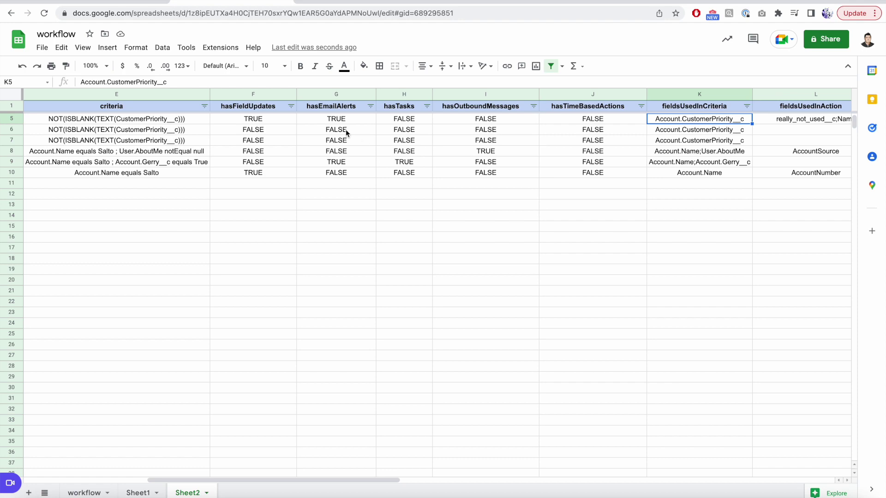
pyautogui.hscroll(5, 285, 138)
pyautogui.hscroll(3, 284, 138)
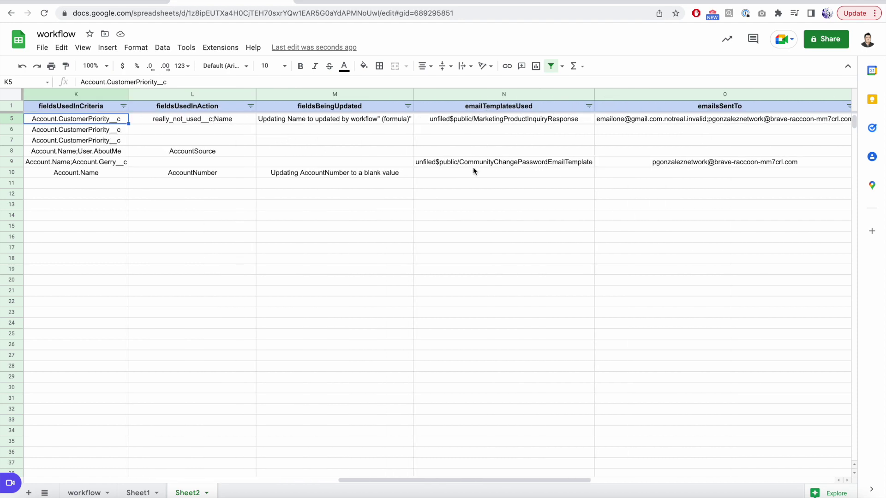
pyautogui.hscroll(4, 424, 156)
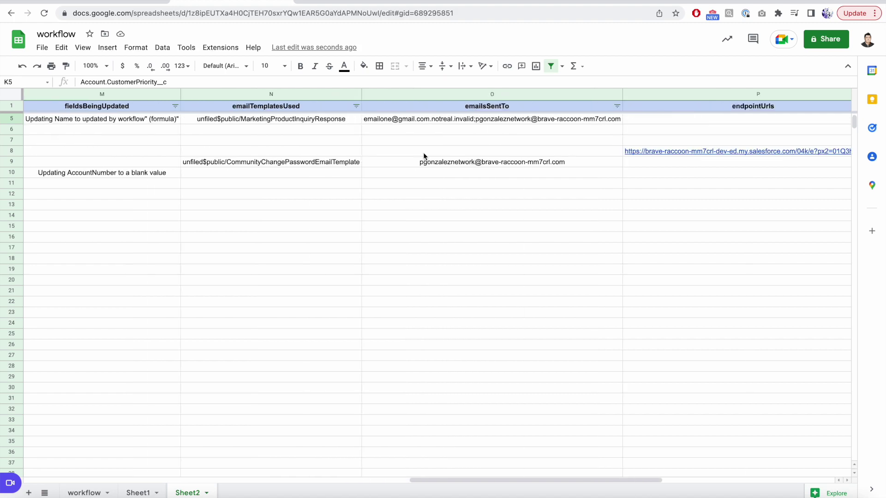
pyautogui.hscroll(-5, 423, 156)
pyautogui.hscroll(-10, 424, 156)
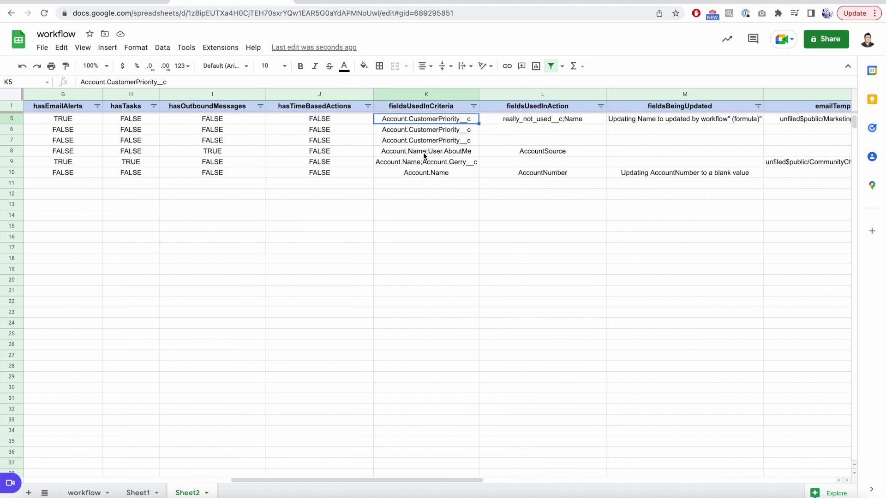